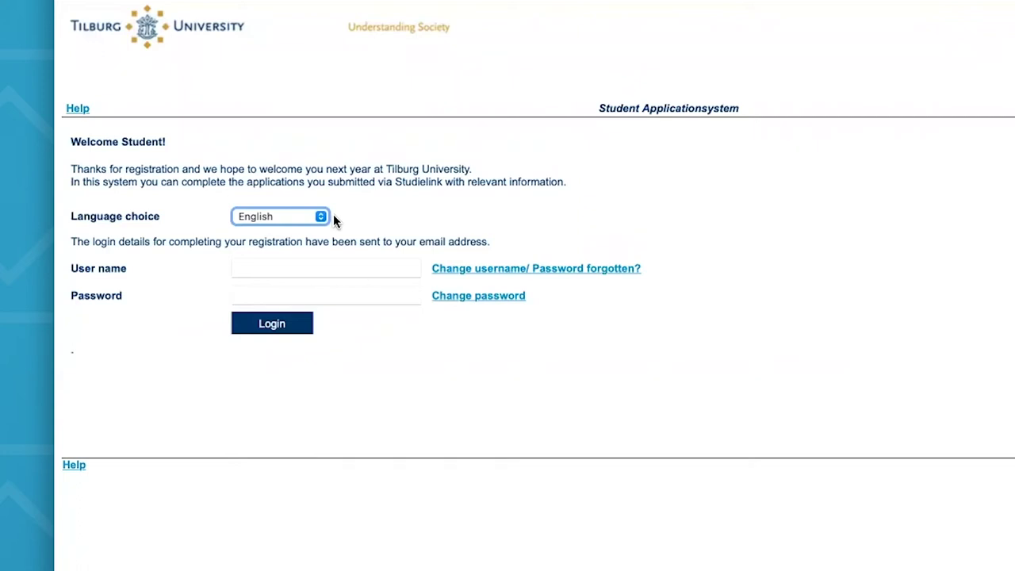
Keep English as the login language and sign in to OSIRIS Application
left_click(319, 217)
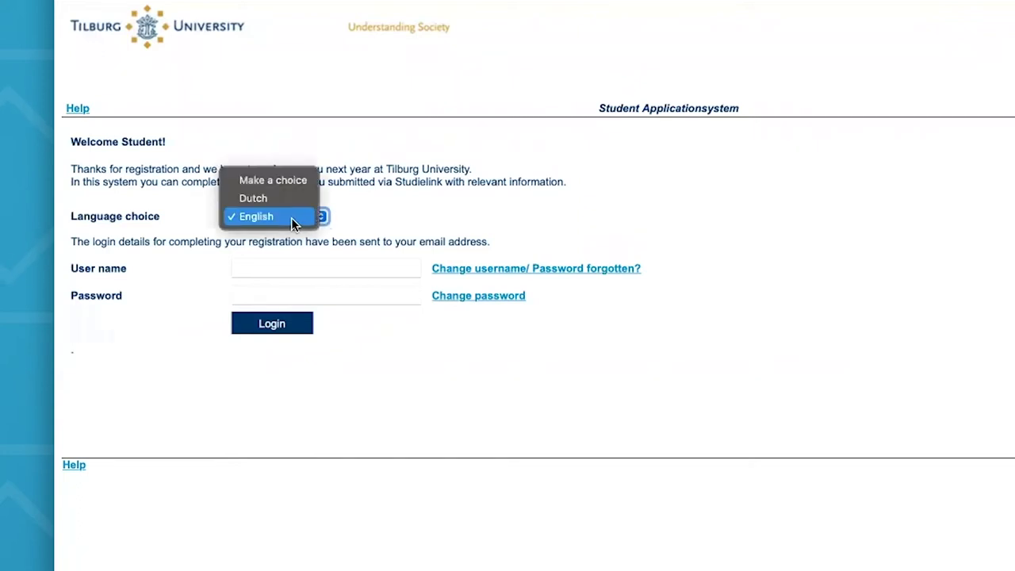
left_click(291, 217)
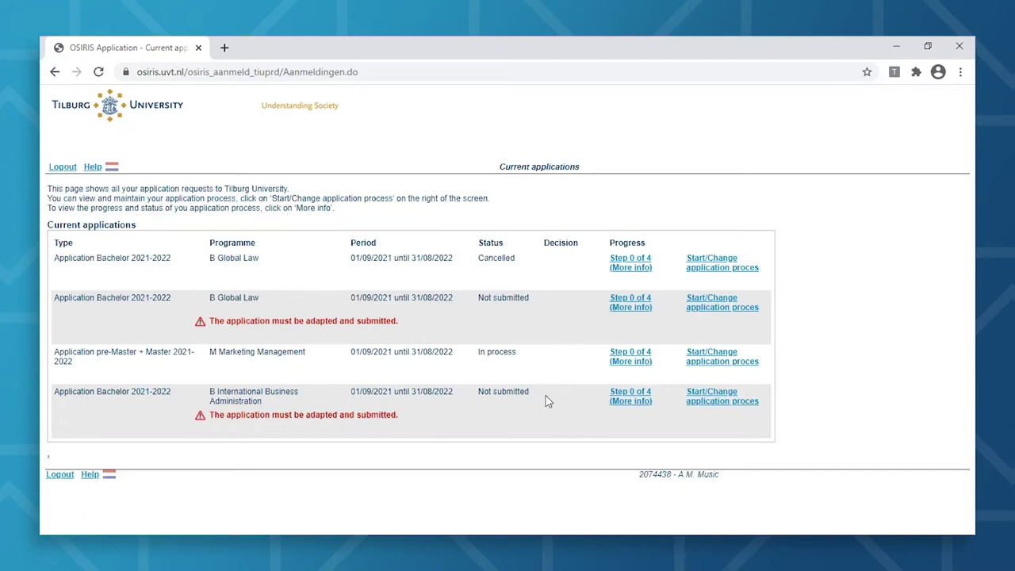
Start the application process for the not-submitted B Global Law row
left_click(708, 305)
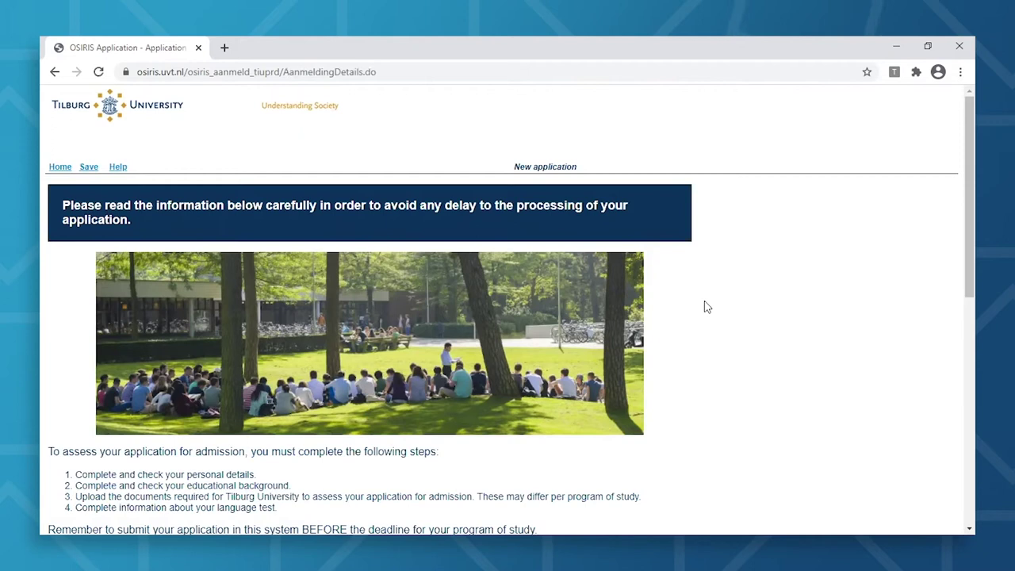
Continue past the general information and Identification steps to reach Education
scroll(398, 425, "down", 10)
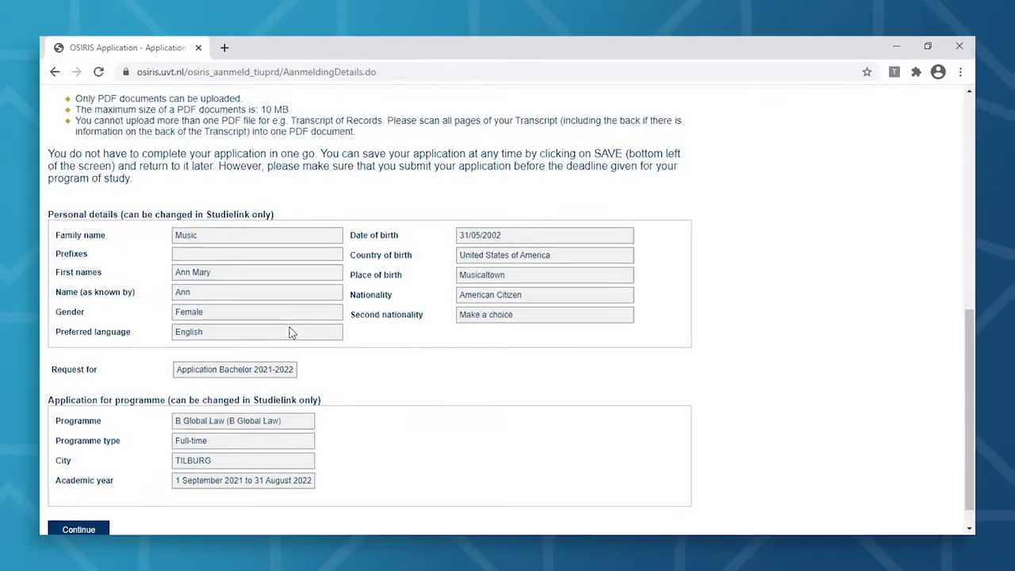
scroll(289, 333, "up", 5)
scroll(289, 333, "up", 1)
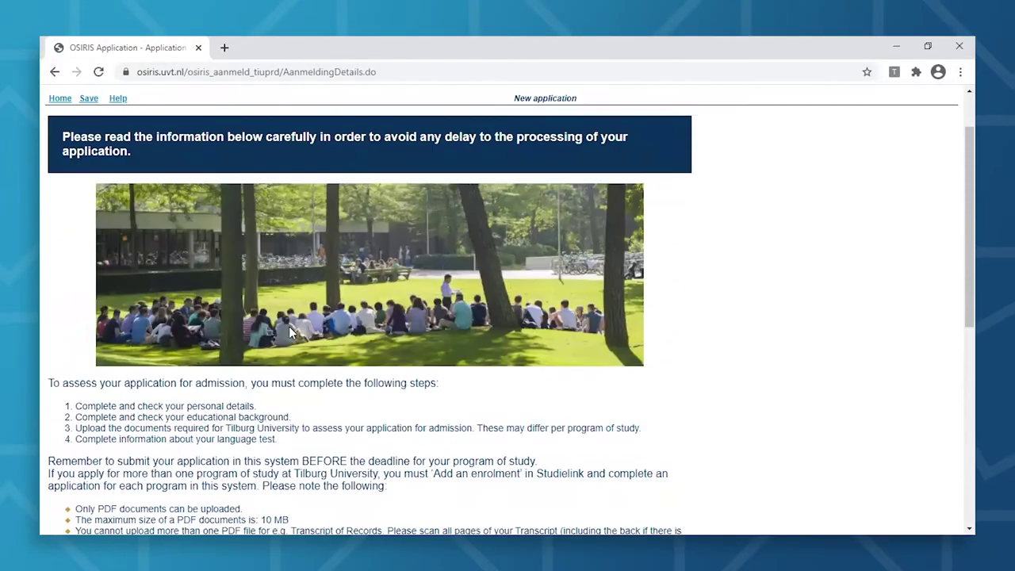
scroll(290, 333, "down", 6)
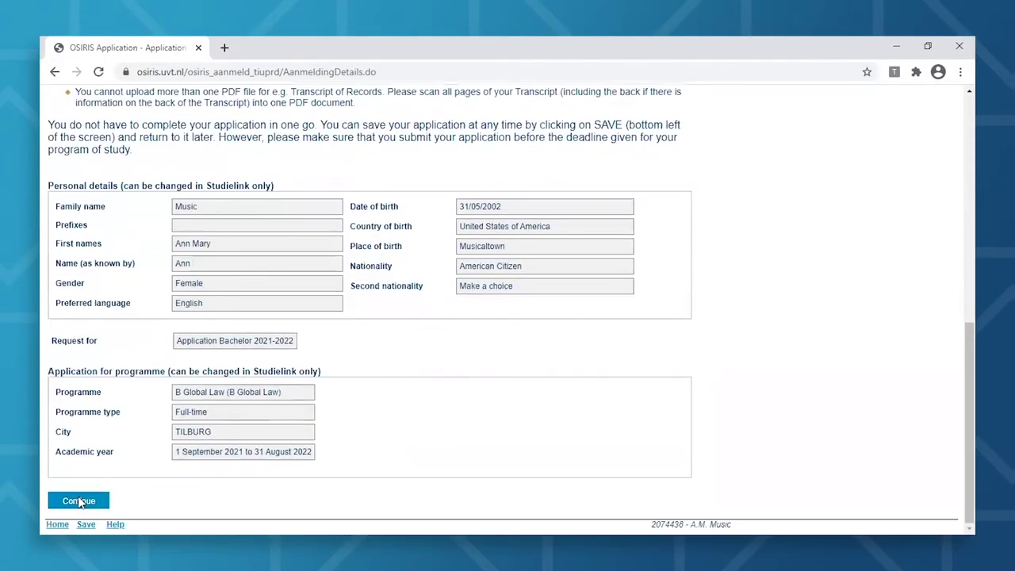
left_click(79, 501)
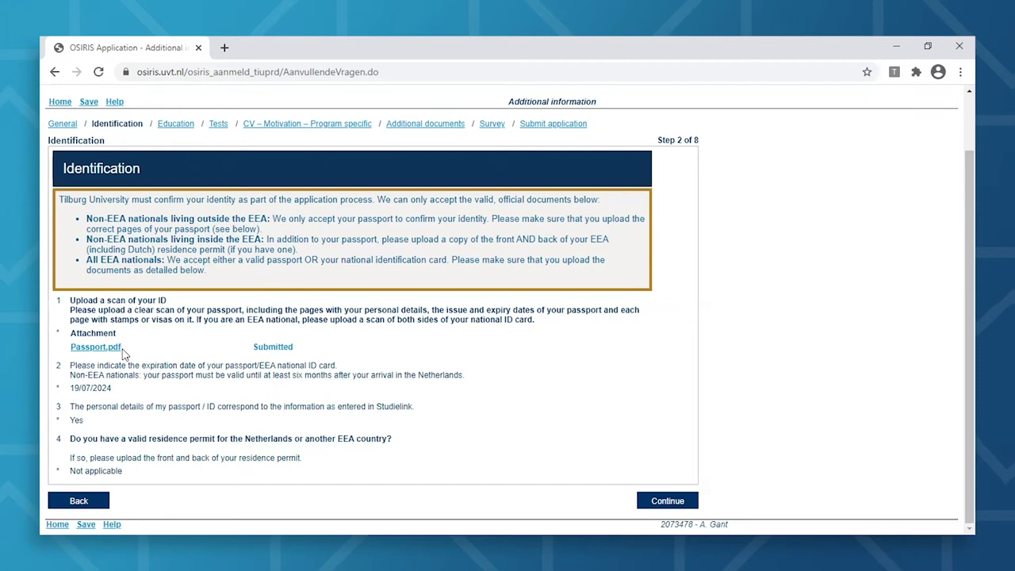
left_click(647, 502)
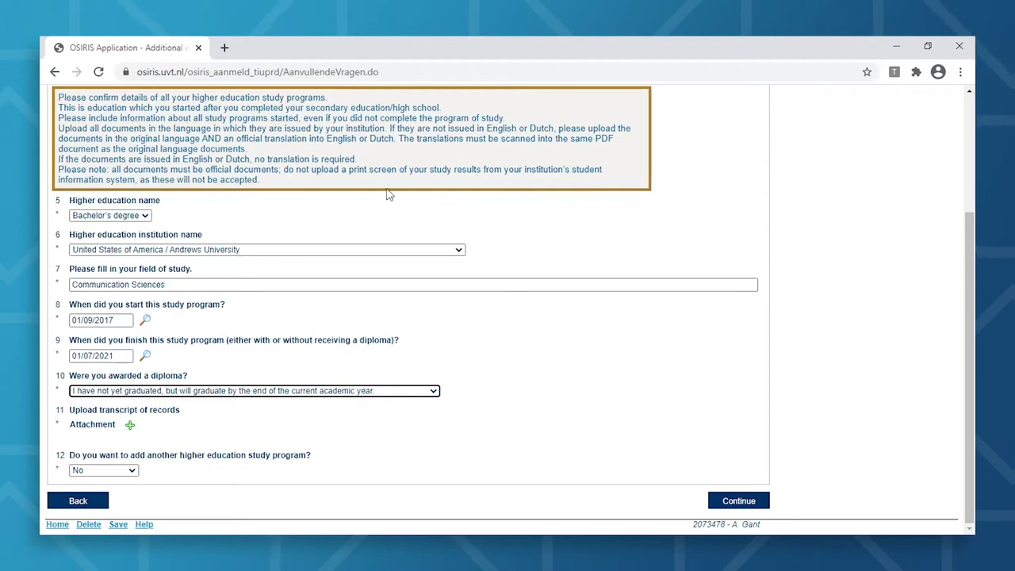
left_click(145, 216)
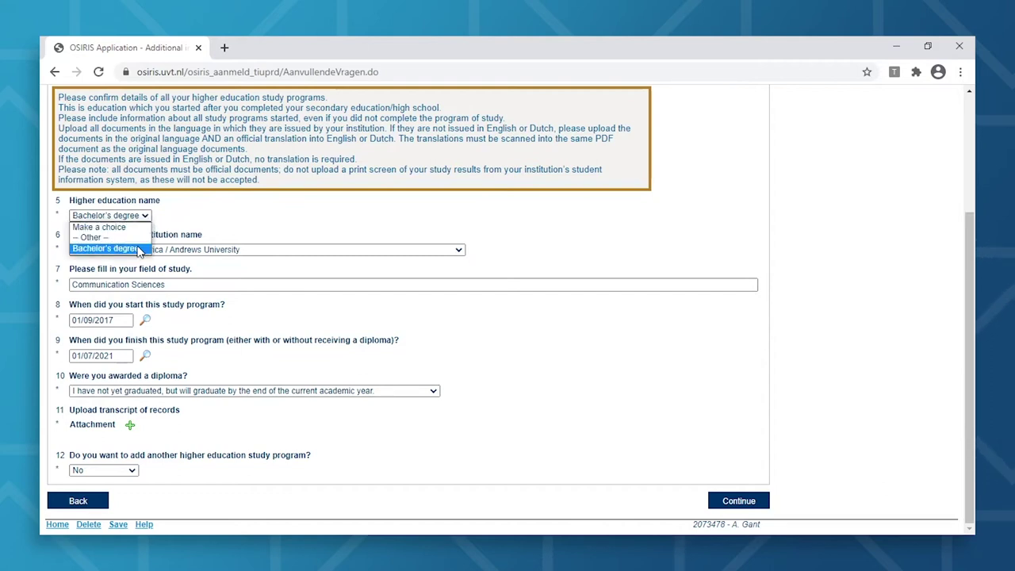
left_click(140, 249)
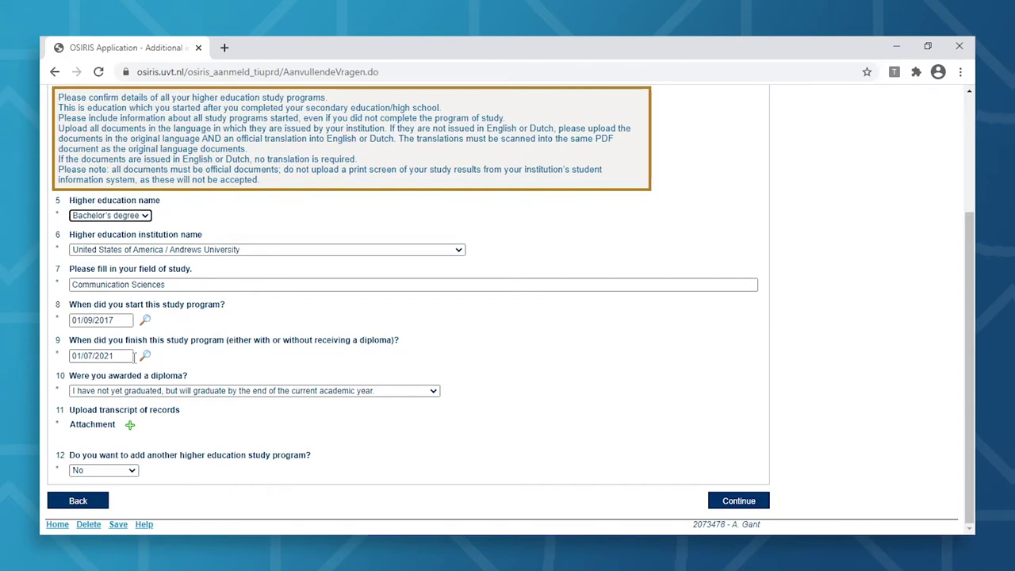
left_click(433, 391)
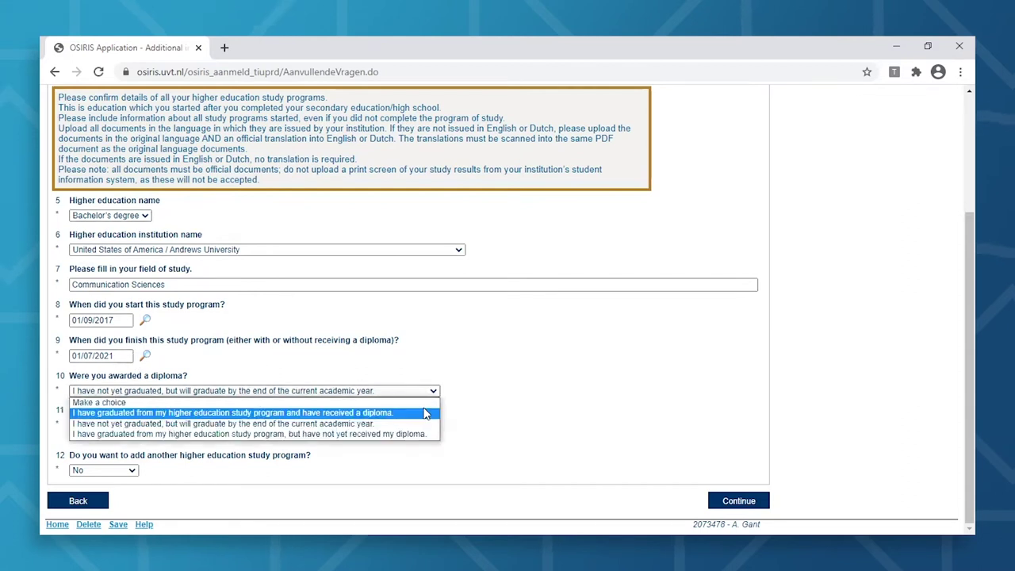
left_click(425, 428)
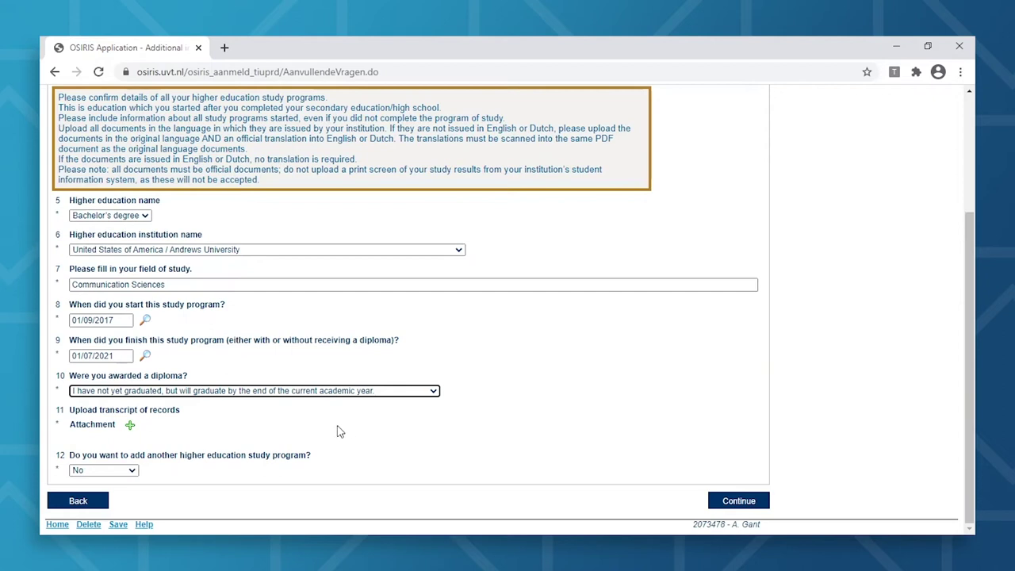
Upload Grade List.pdf as the transcript of records attachment
left_click(130, 428)
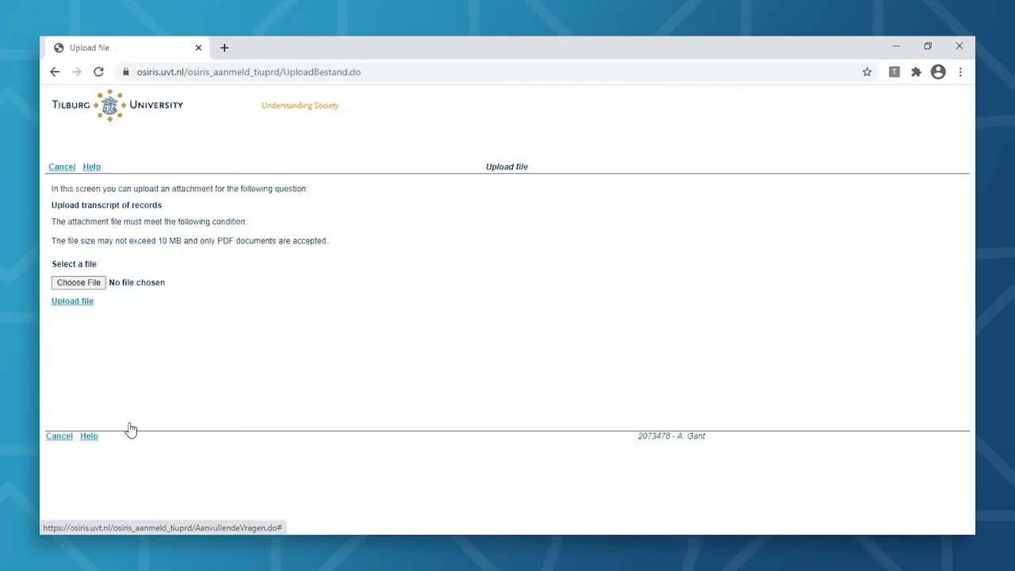
left_click(94, 283)
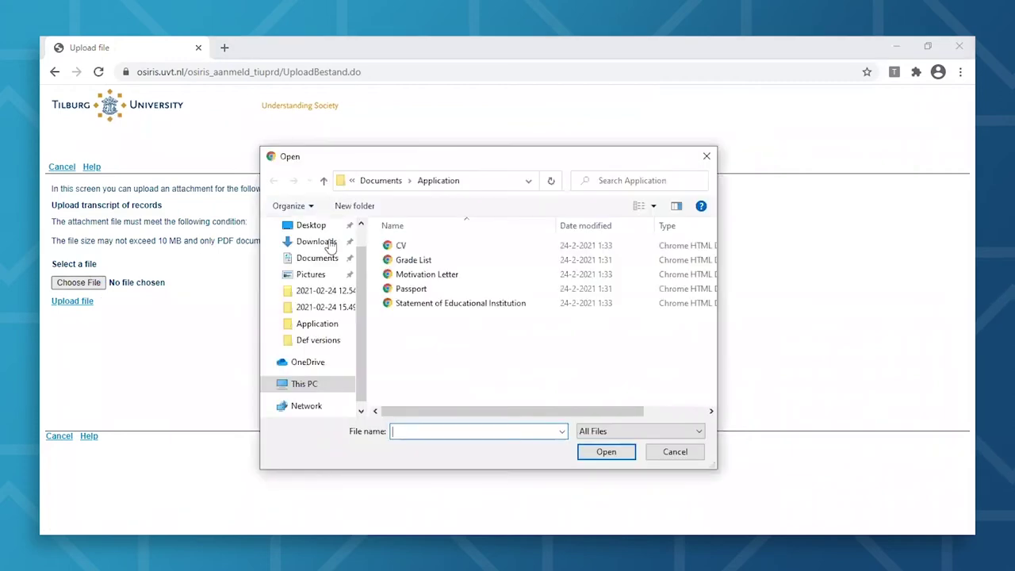
left_click(441, 263)
left_click(604, 453)
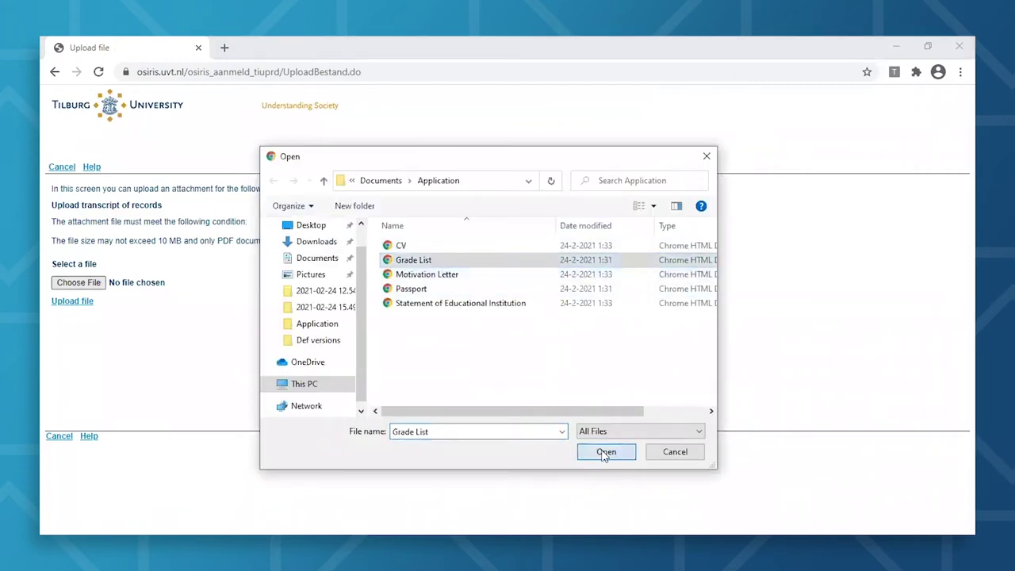
left_click(84, 304)
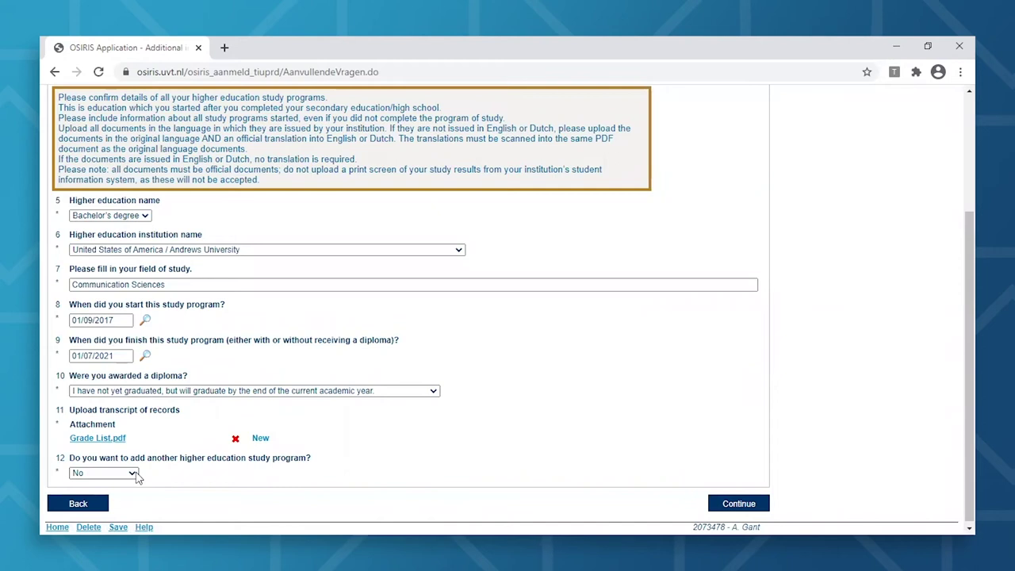
Keep No for adding another study program and save the education details
left_click(133, 473)
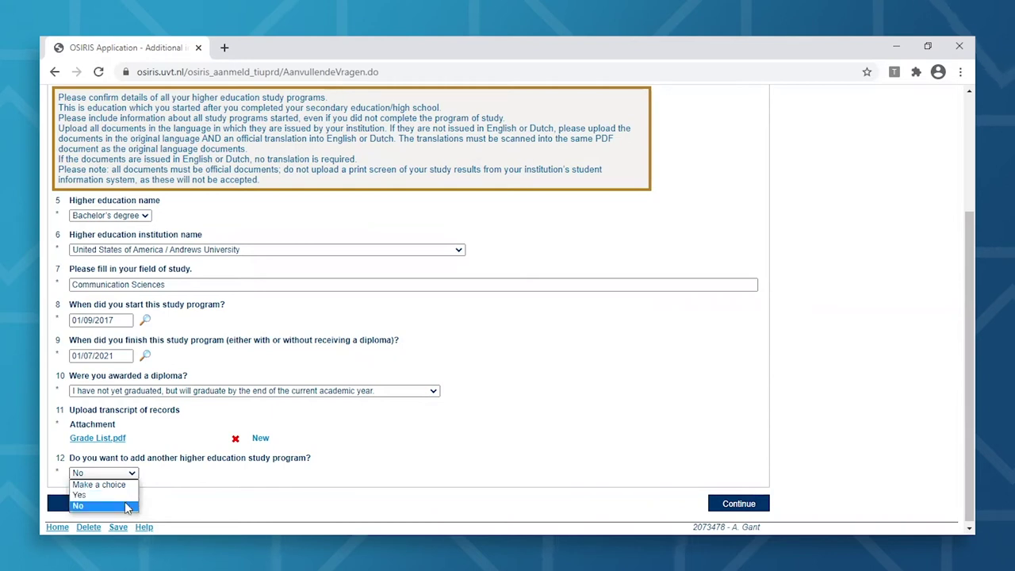
left_click(126, 506)
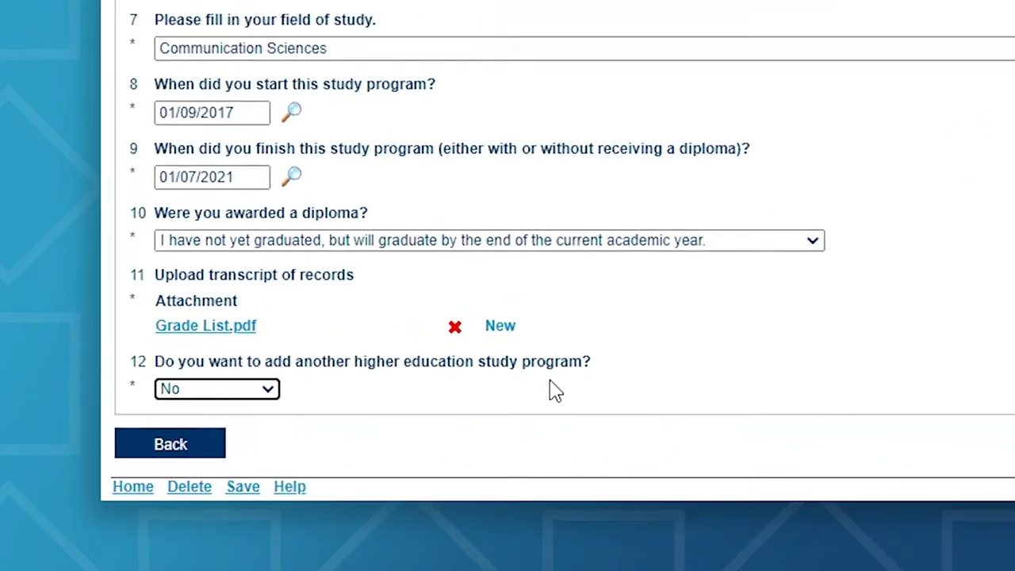
left_click(120, 526)
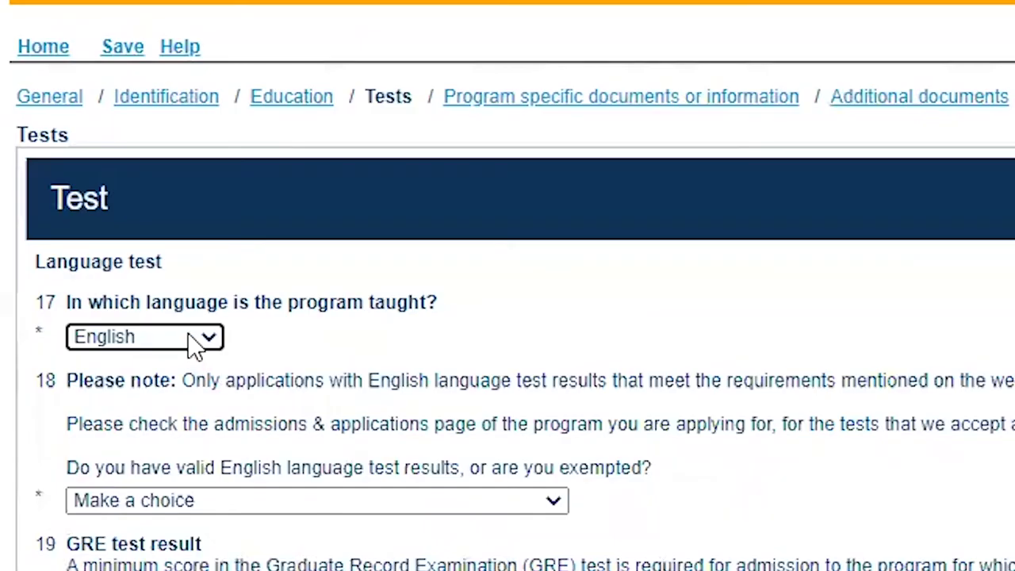
Keep English as the teaching language and mark the English test 'Exempt from this requirement'
left_click(194, 343)
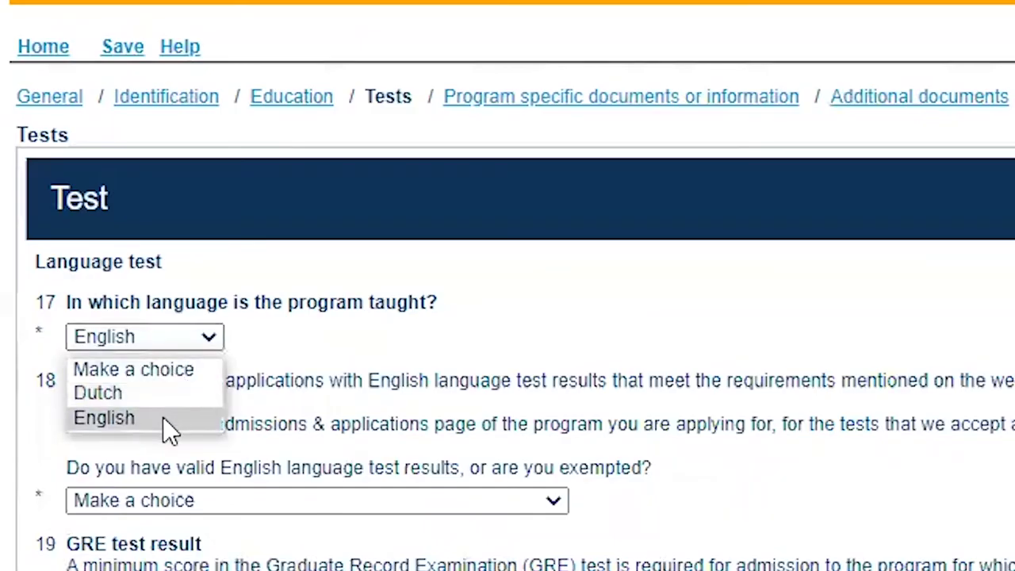
left_click(163, 417)
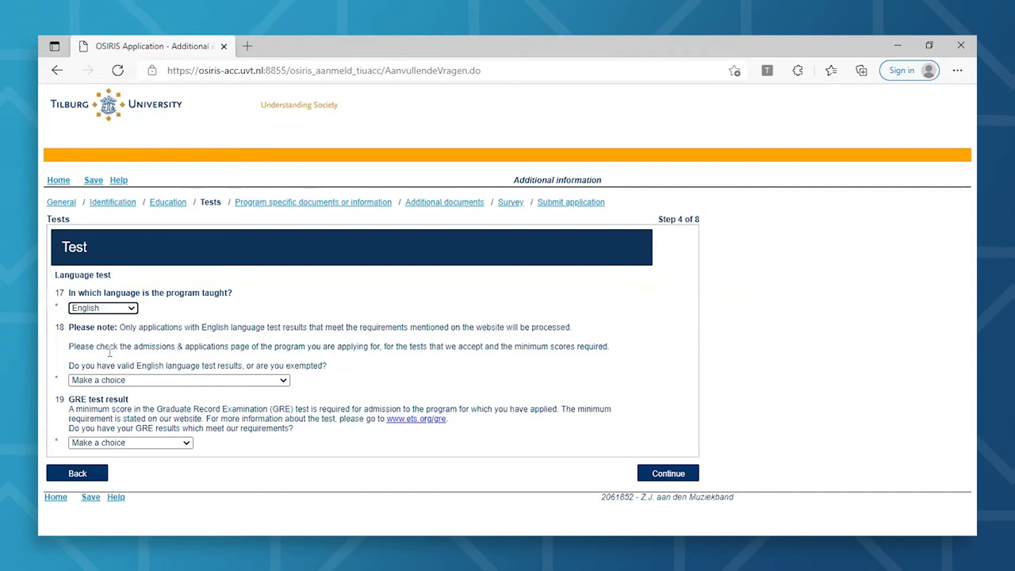
left_click(279, 383)
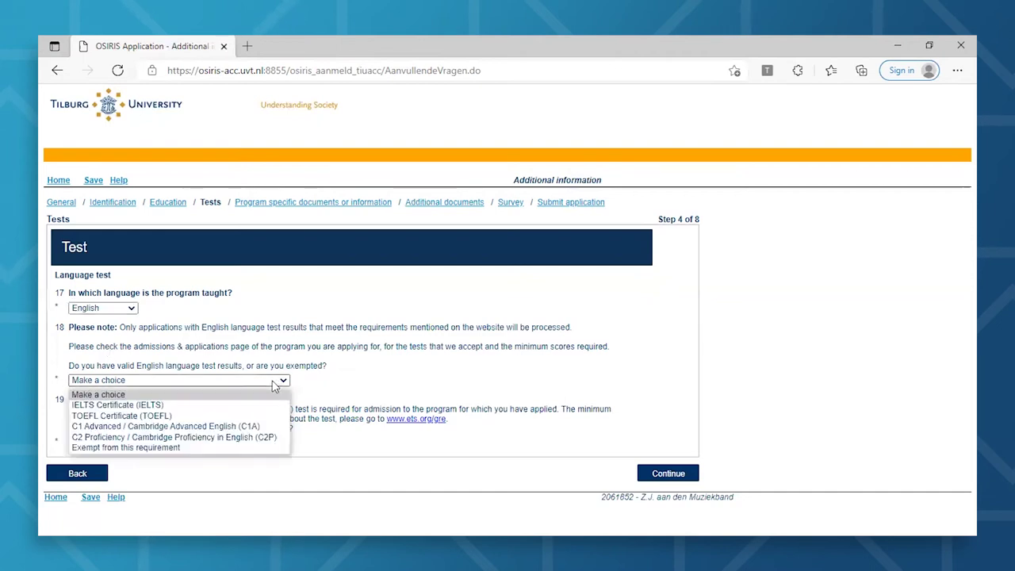
left_click(244, 449)
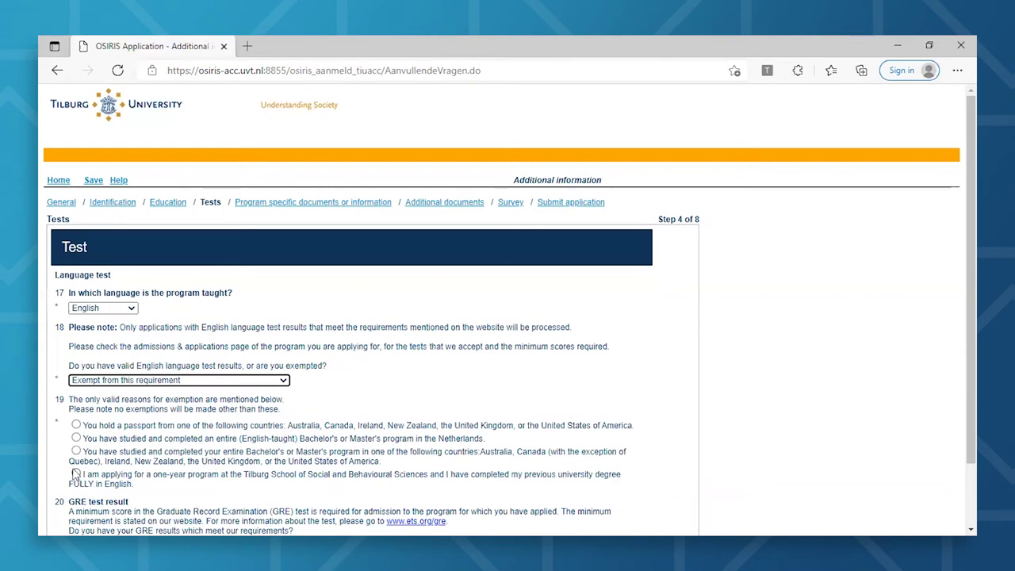
scroll(76, 473, "down", 2)
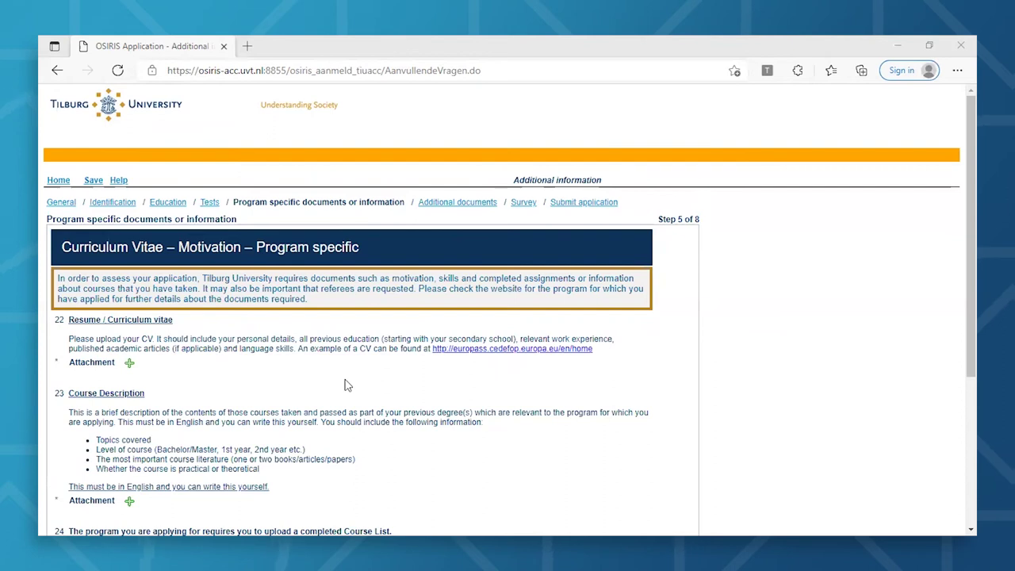
Continue past the Program specific documents page to step 6, Additional documents
scroll(344, 384, "down", 4)
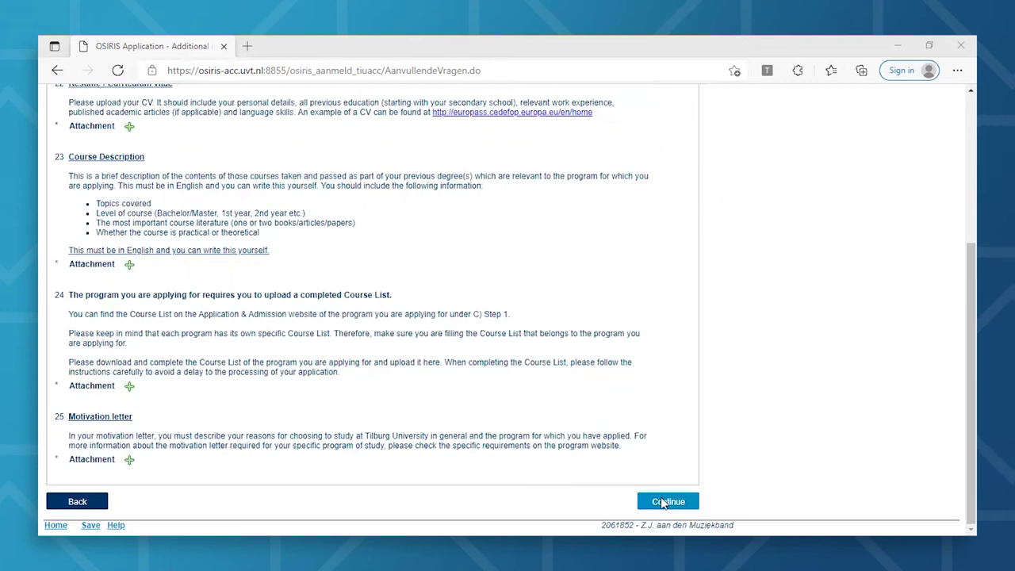
left_click(664, 502)
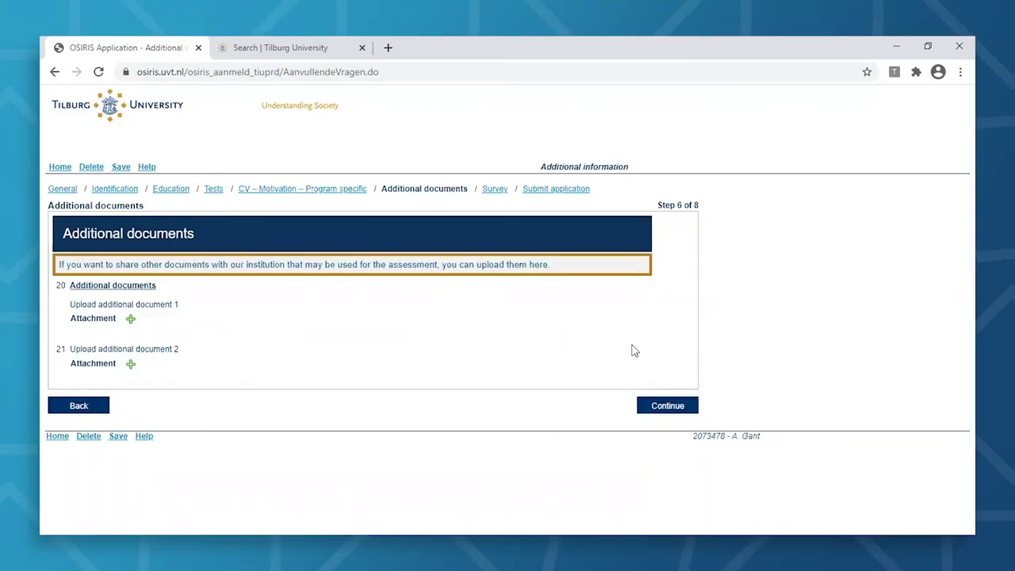
Skip additional documents, keep No for applying via an agent, and continue to Submit
left_click(668, 406)
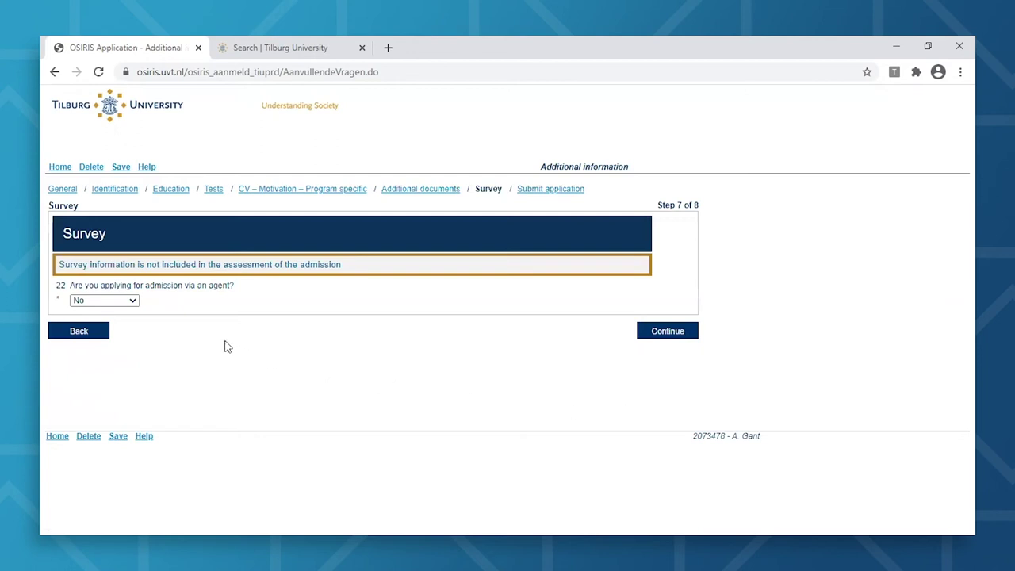
left_click(133, 301)
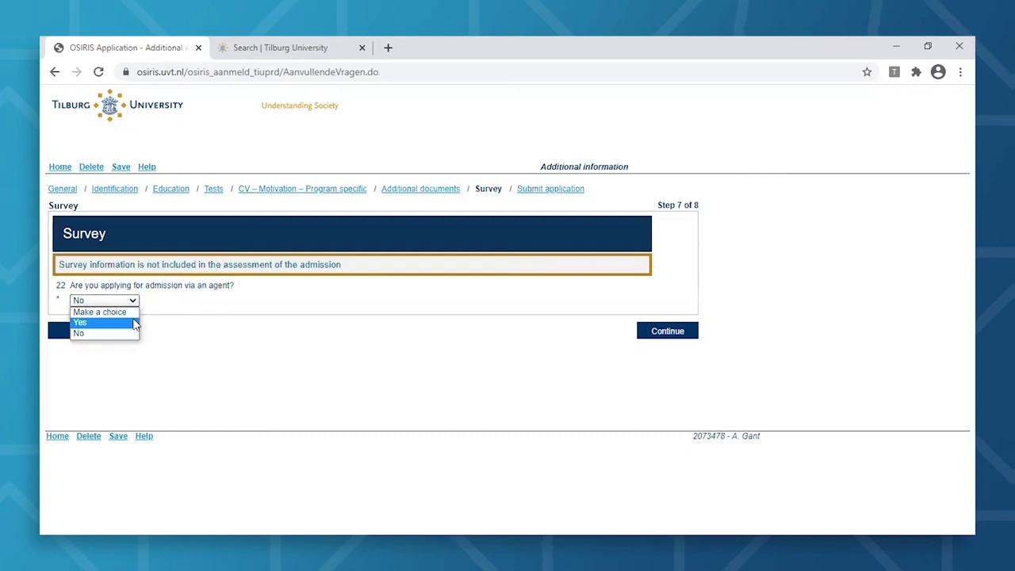
left_click(127, 333)
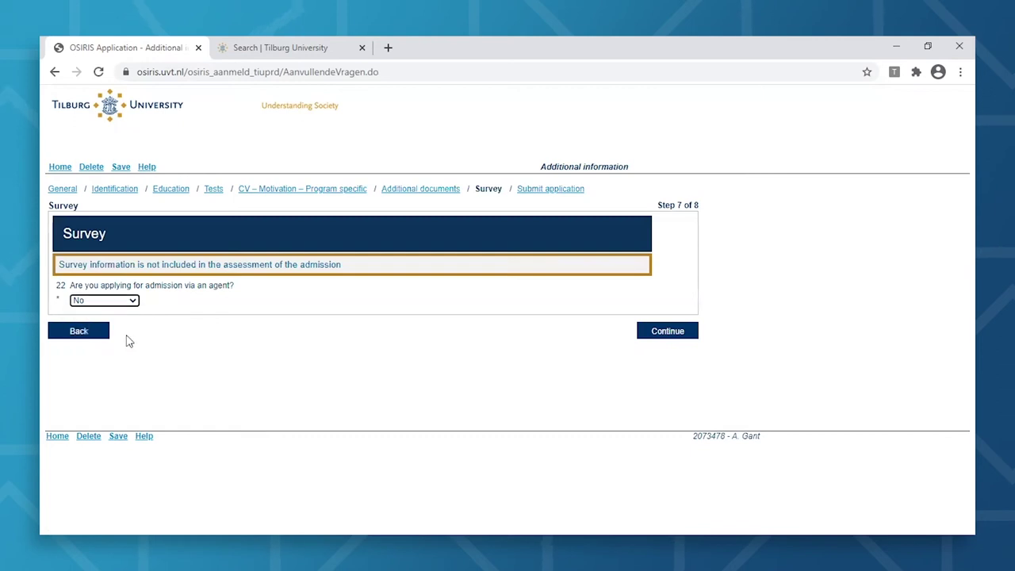
left_click(667, 331)
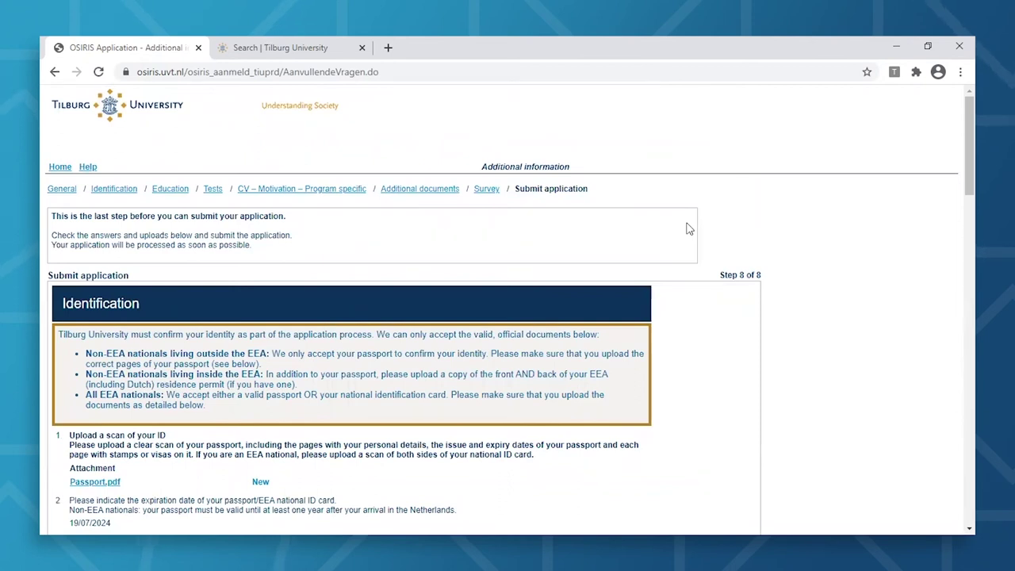
scroll(688, 229, "down", 6)
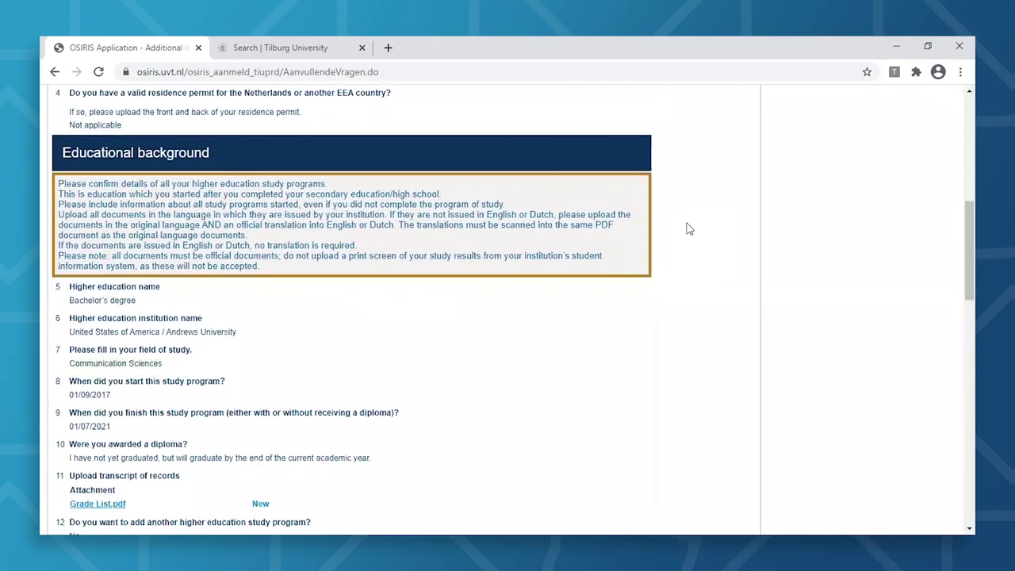
scroll(688, 229, "down", 8)
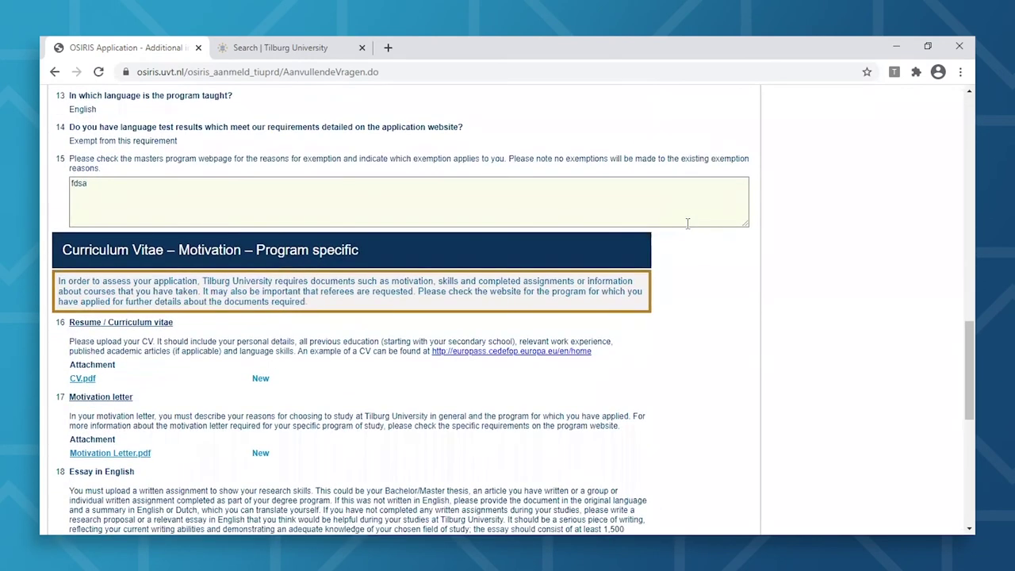
scroll(688, 223, "down", 3)
scroll(688, 223, "down", 3)
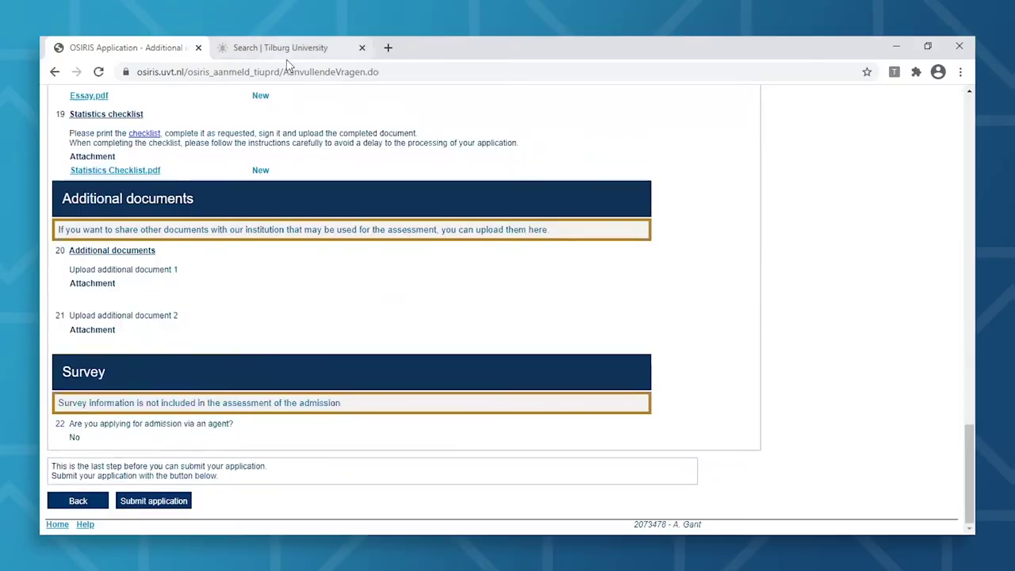
Open the International Admission Coordinator search result, then return to the OSIRIS tab
left_click(287, 61)
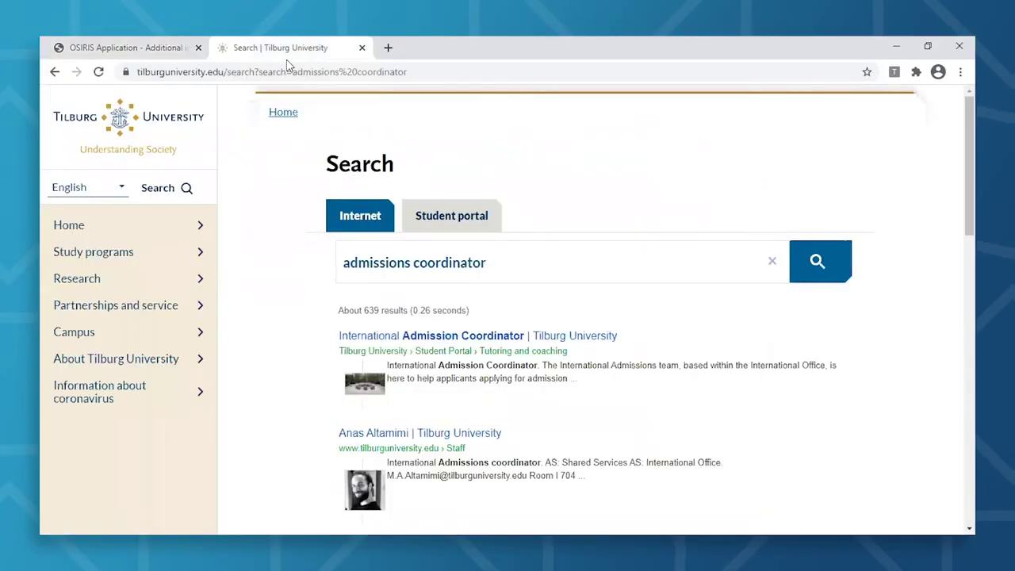
left_click(428, 338)
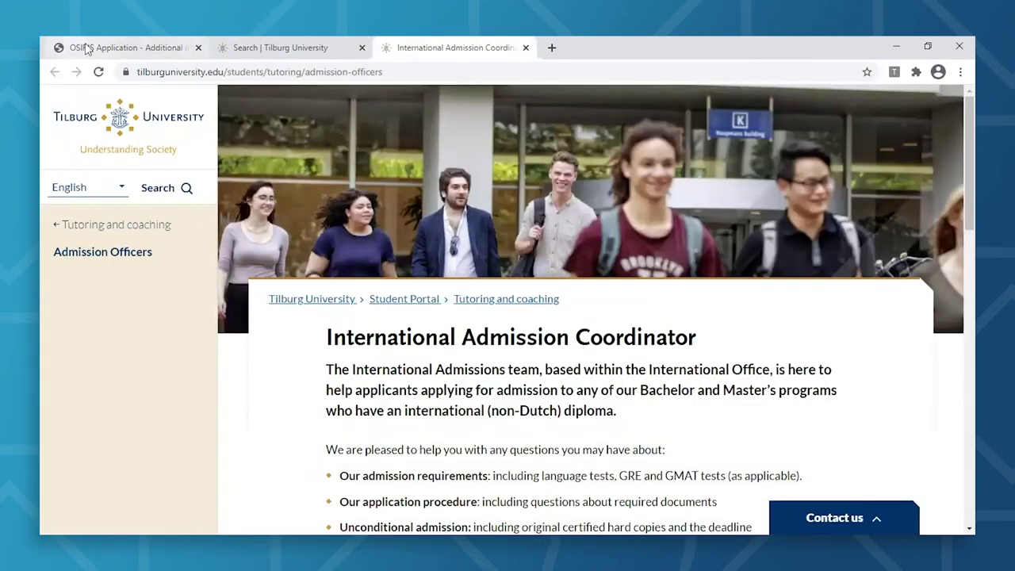
left_click(87, 49)
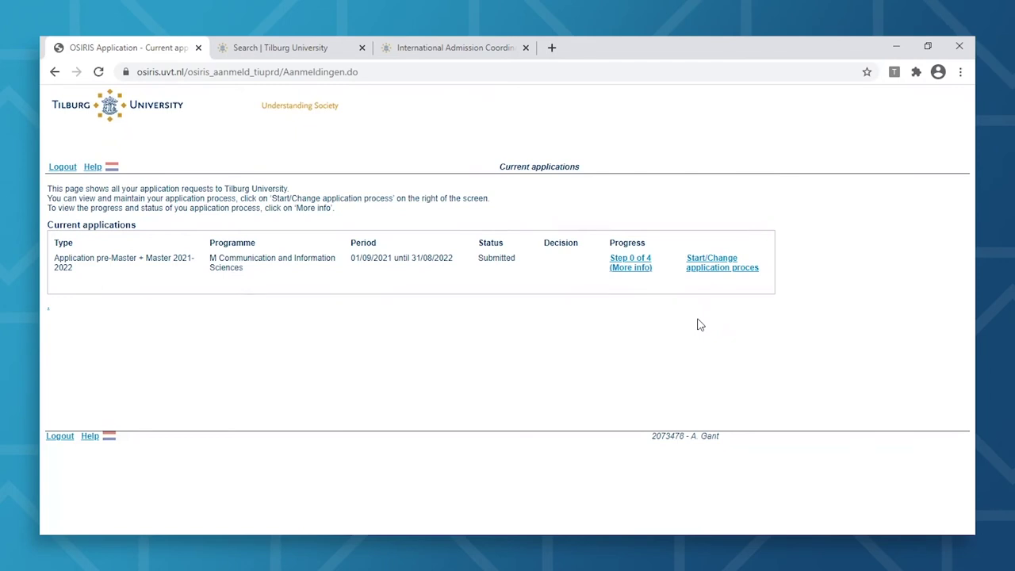
Open the '(More info)' progress view for the submitted application
left_click(628, 268)
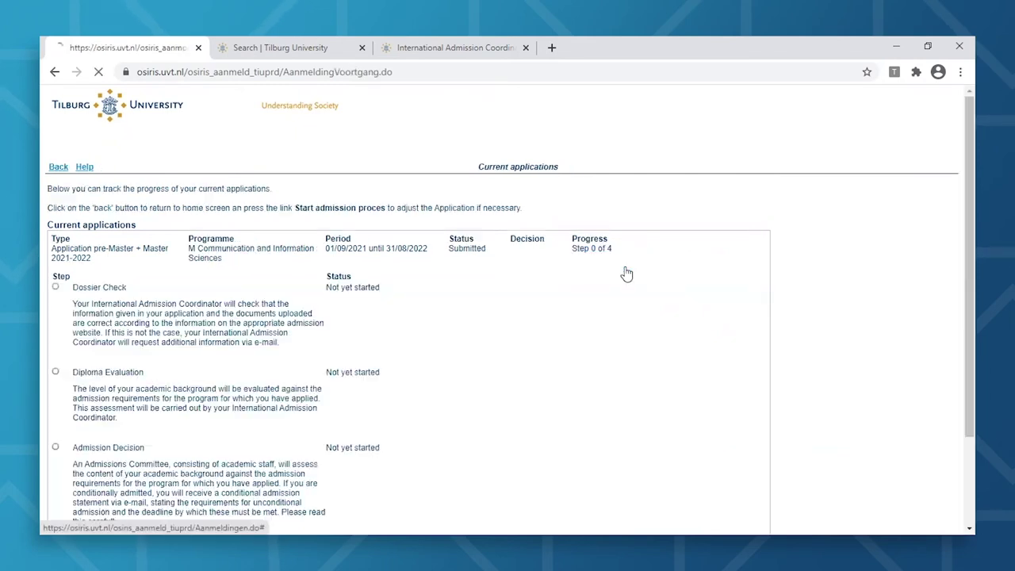